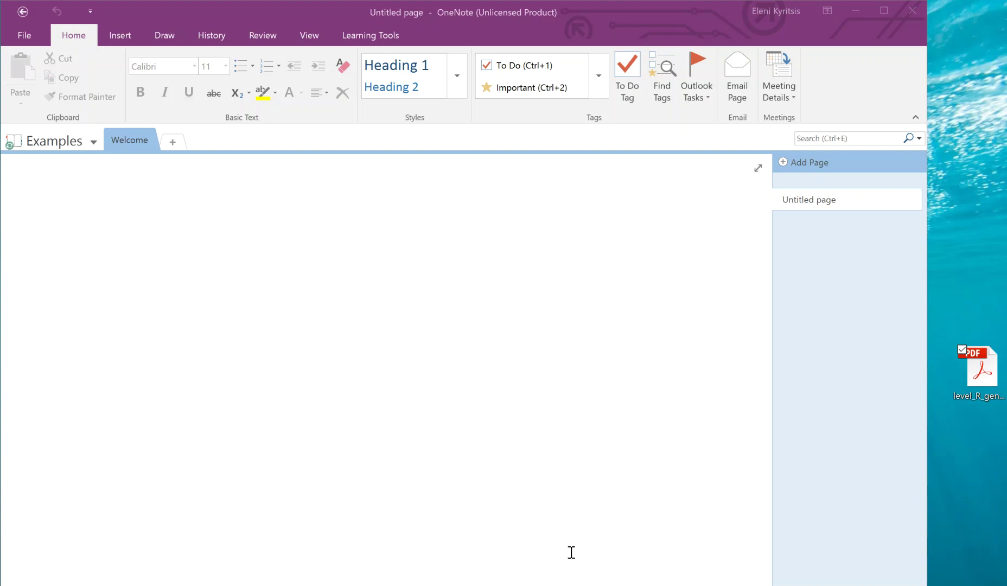
- Create a new section named 'Running Records' after the Welcome section
left_click(173, 142)
type("Runni")
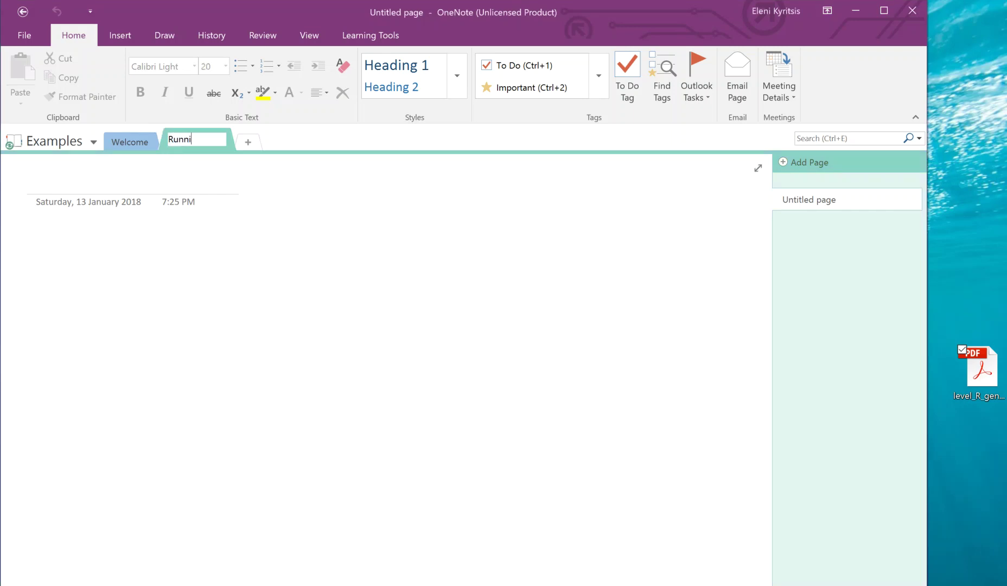
type("ng Records")
key("Return")
- Add a third page, title the pages Emily, Ben and Sarah, and delete the stray 'S' note
left_click(794, 167)
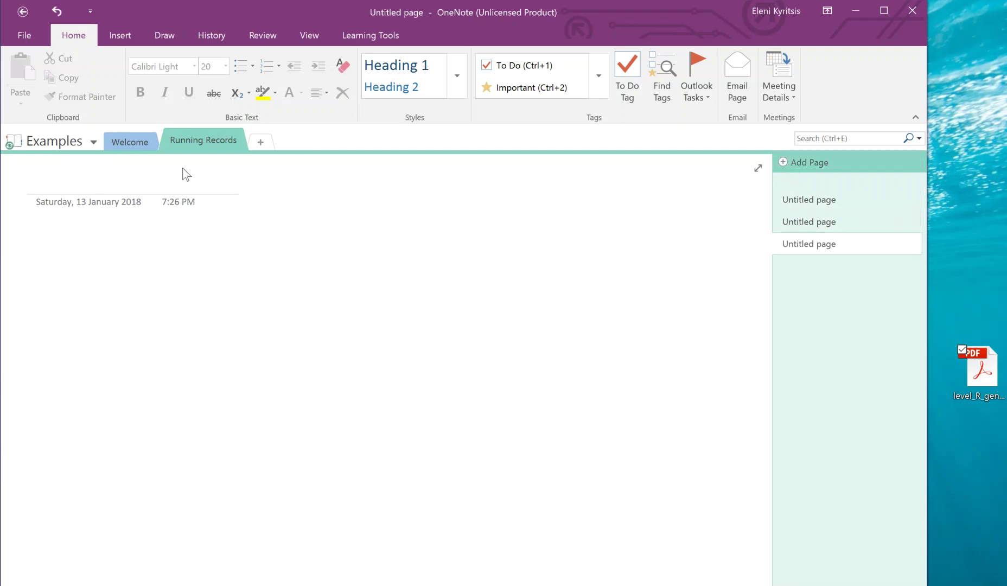
type("Emily")
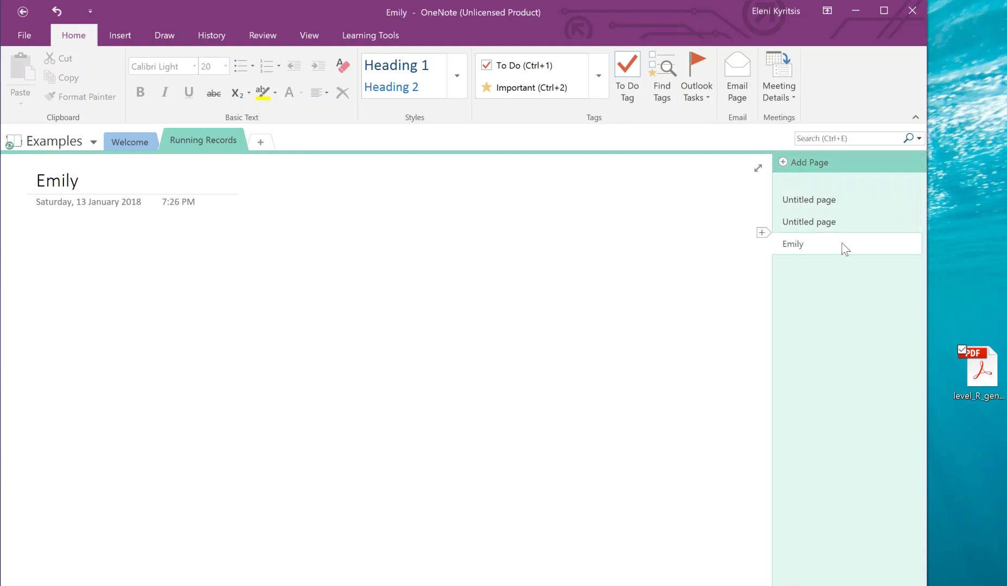
left_click(829, 223)
type("Ben")
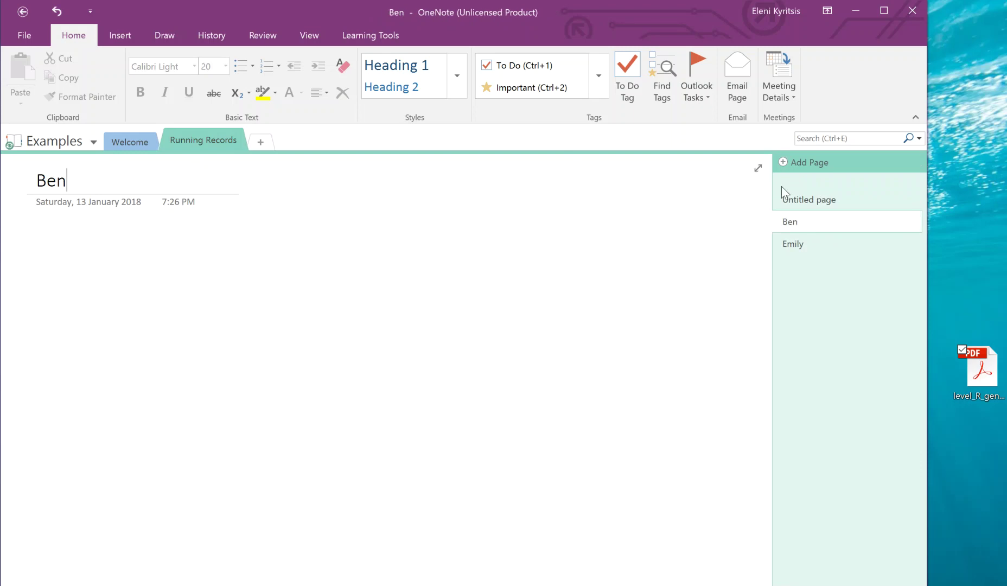
left_click(802, 203)
type("S")
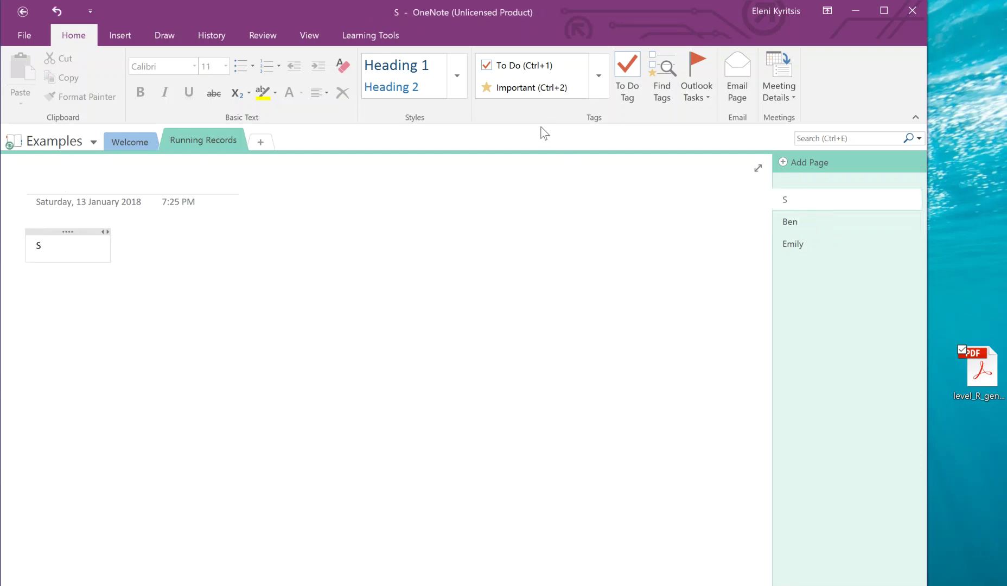
left_click(76, 179)
type("S")
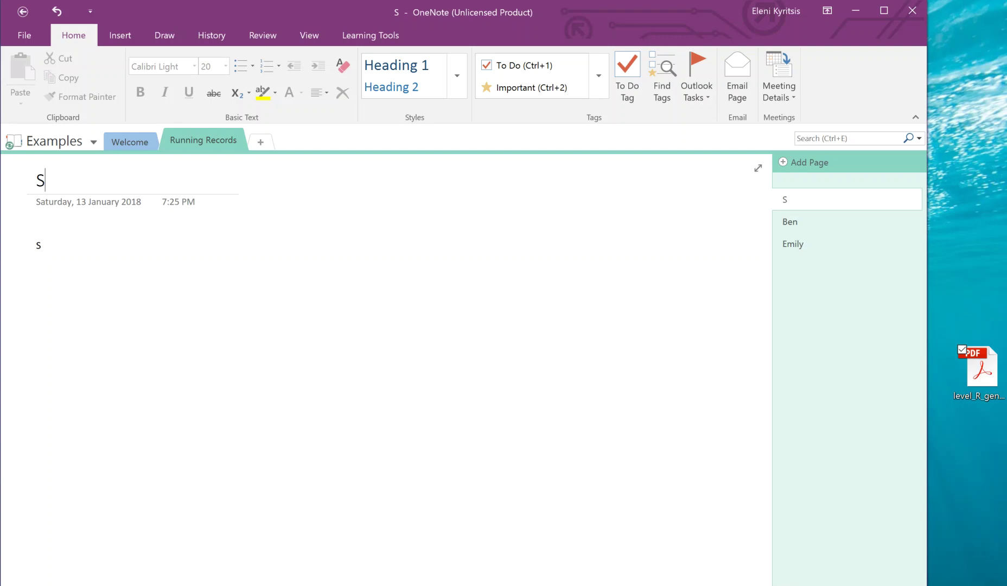
type("arah")
key("Return")
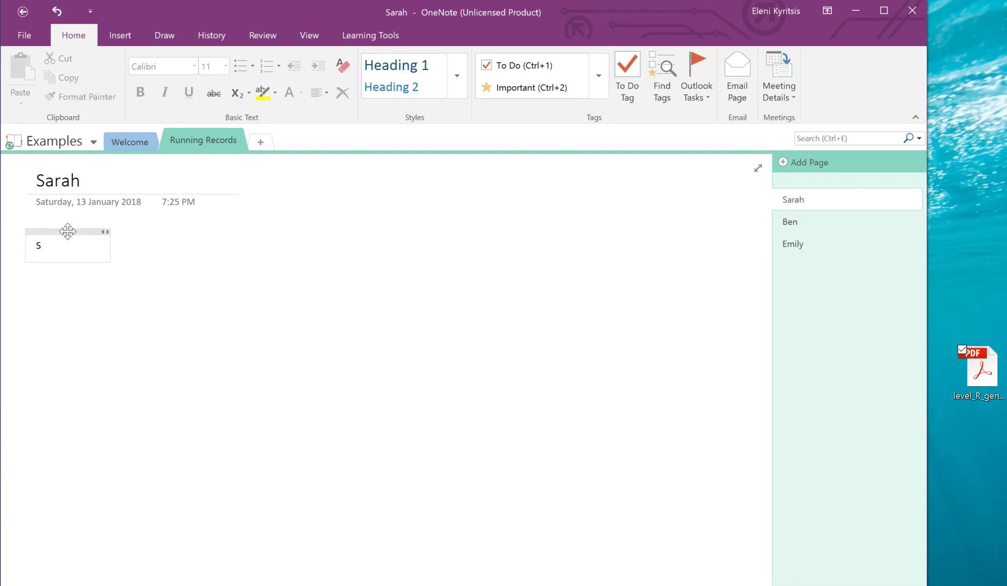
left_click(68, 230)
key("Delete")
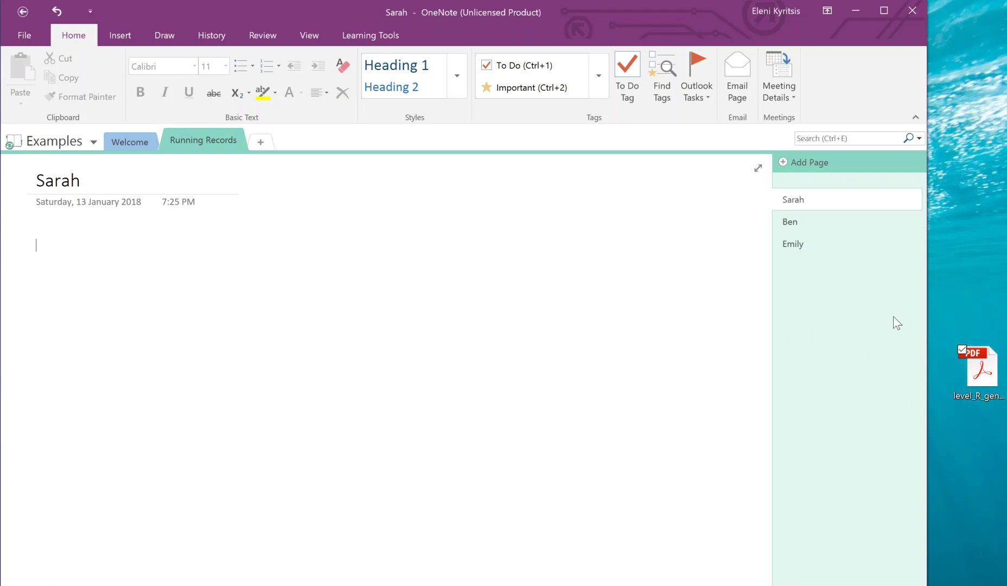
- Insert the level_R_genre_F_size_L PDF as a printout on Sarah's page and start audio recording beside it
mouse_move(977, 366)
left_mouse_down()
mouse_move(69, 271)
mouse_move(56, 241)
left_mouse_up()
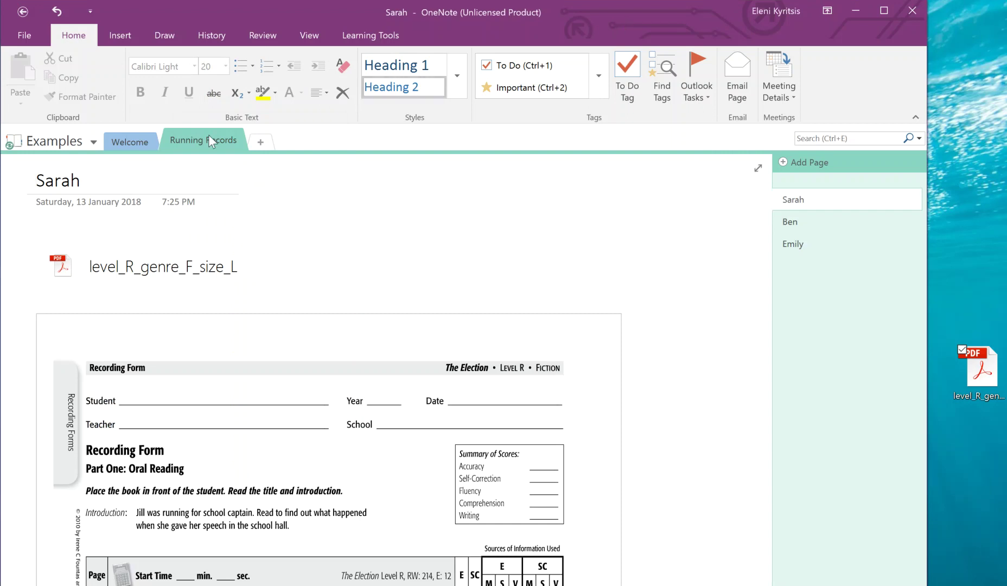
left_click(641, 311)
left_click(120, 34)
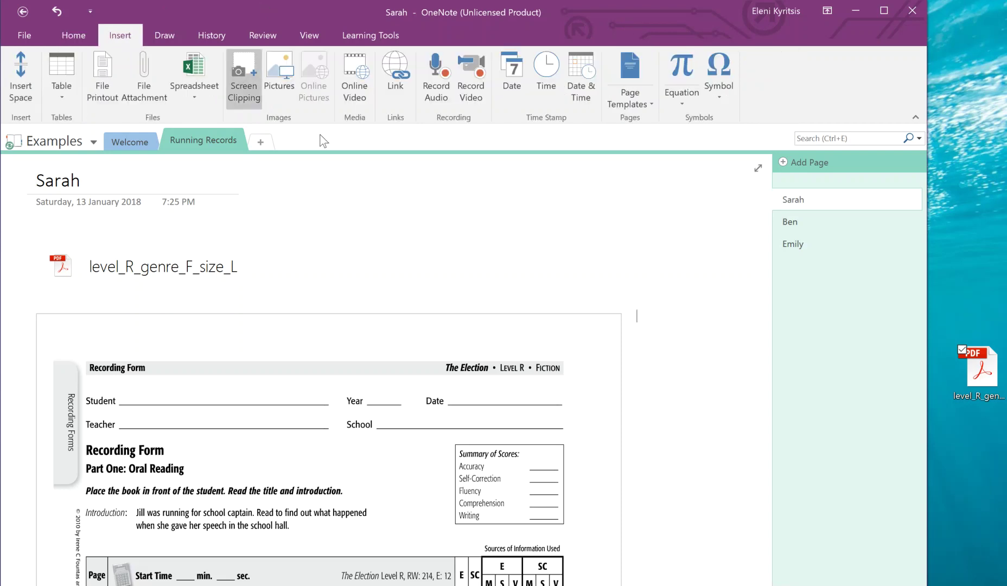
left_click(430, 79)
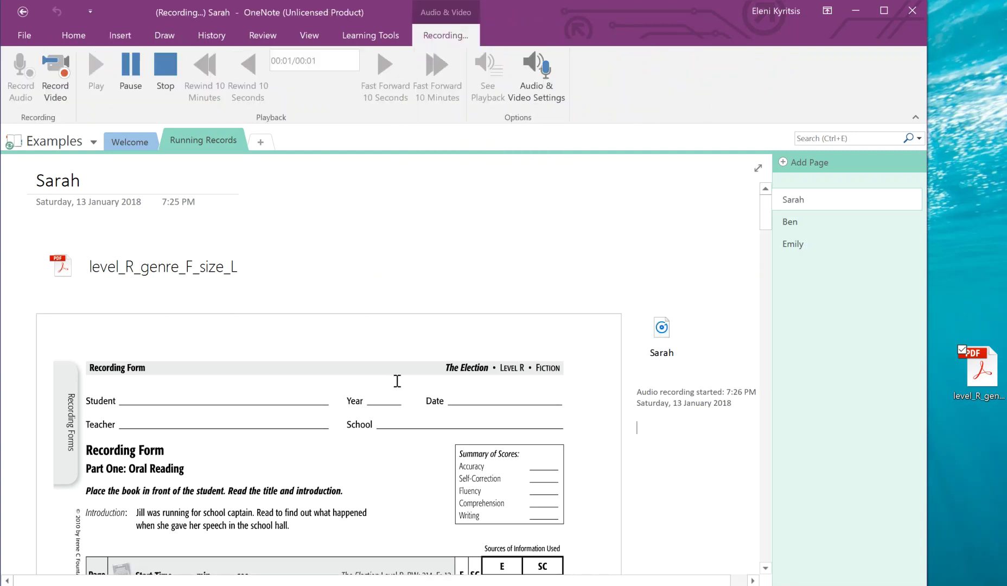
scroll(397, 381, "down", 1)
scroll(398, 380, "down", 1)
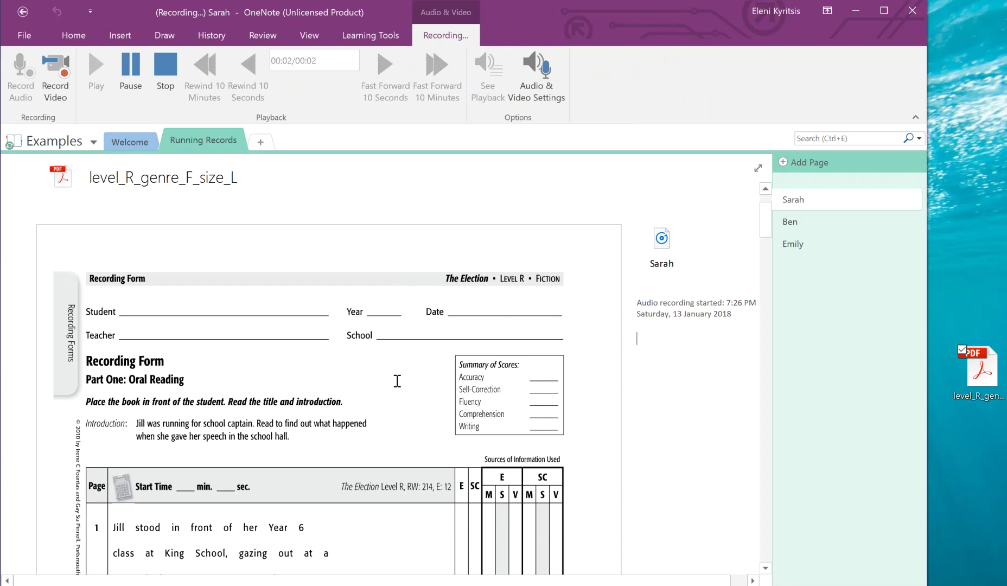
scroll(397, 382, "down", 1)
scroll(397, 382, "down", 1)
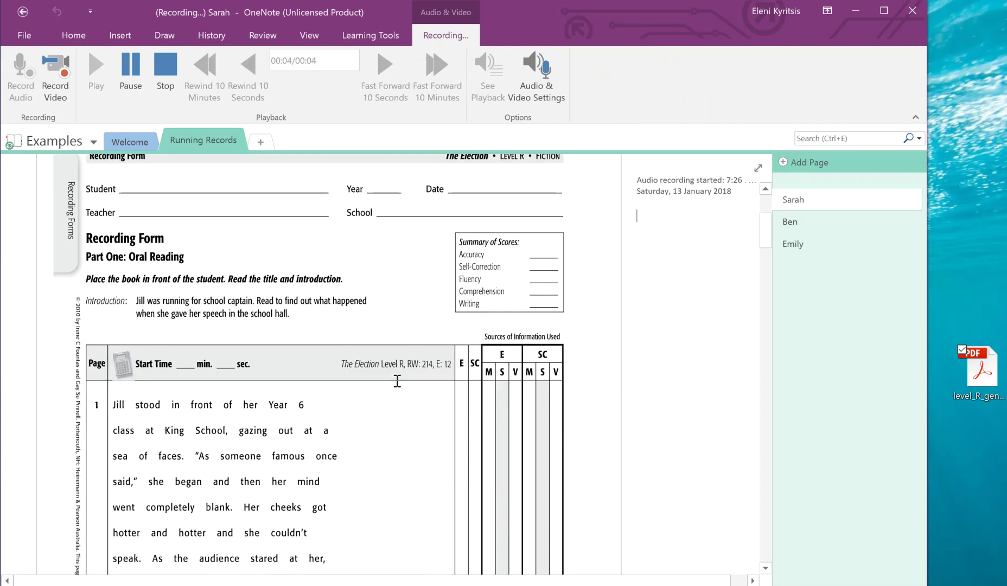
- Ink ticks, a circle around her Year and wavy lines on the form, then stop recording
mouse_move(133, 382)
left_mouse_down()
mouse_move(150, 368)
mouse_move(230, 378)
mouse_move(343, 311)
mouse_move(402, 262)
left_mouse_up()
left_click_drag(353, 307, 408, 276)
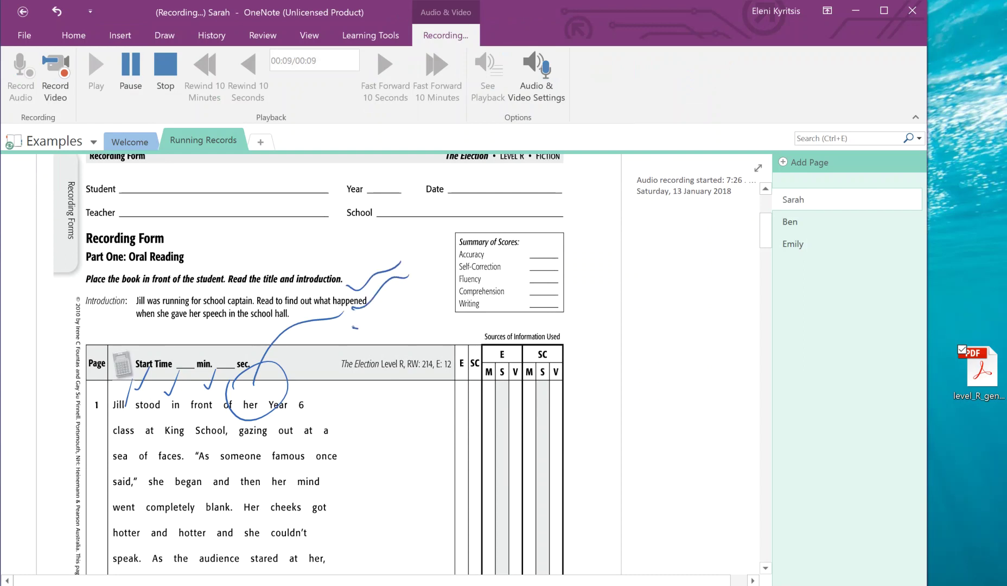
left_click_drag(352, 329, 427, 296)
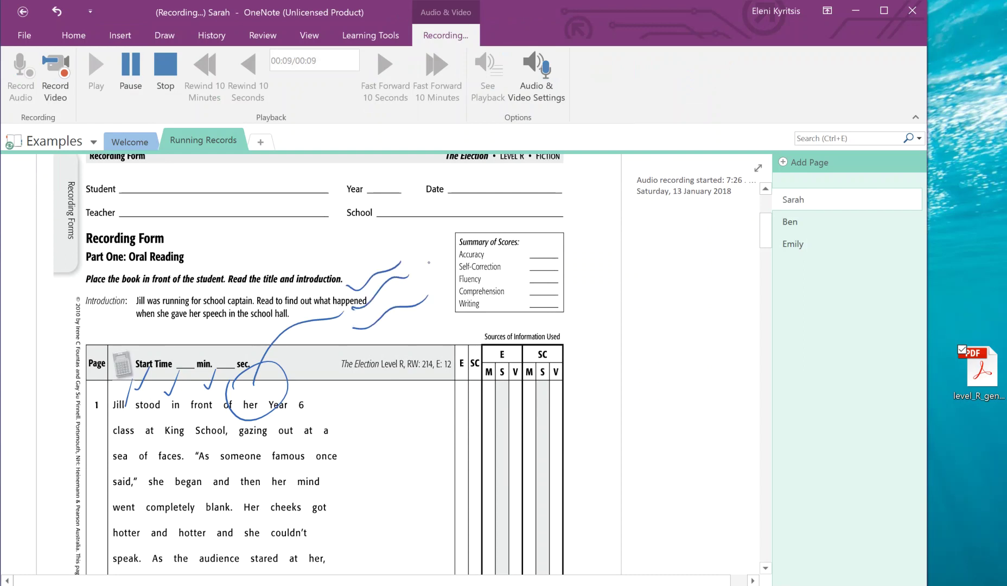
left_click(165, 65)
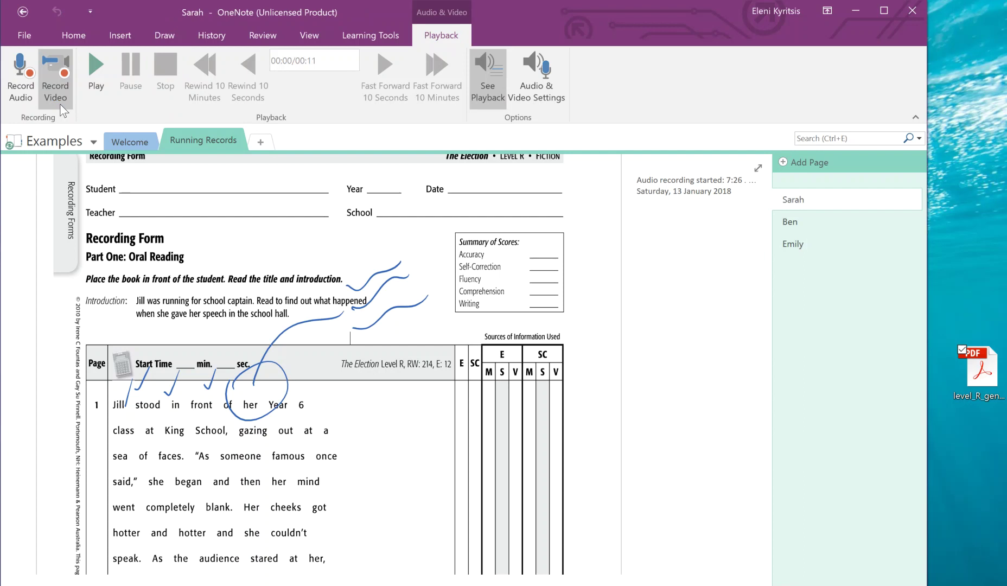
- Play Sarah's 11-second recording with the ink marks replaying in sync
left_click(94, 73)
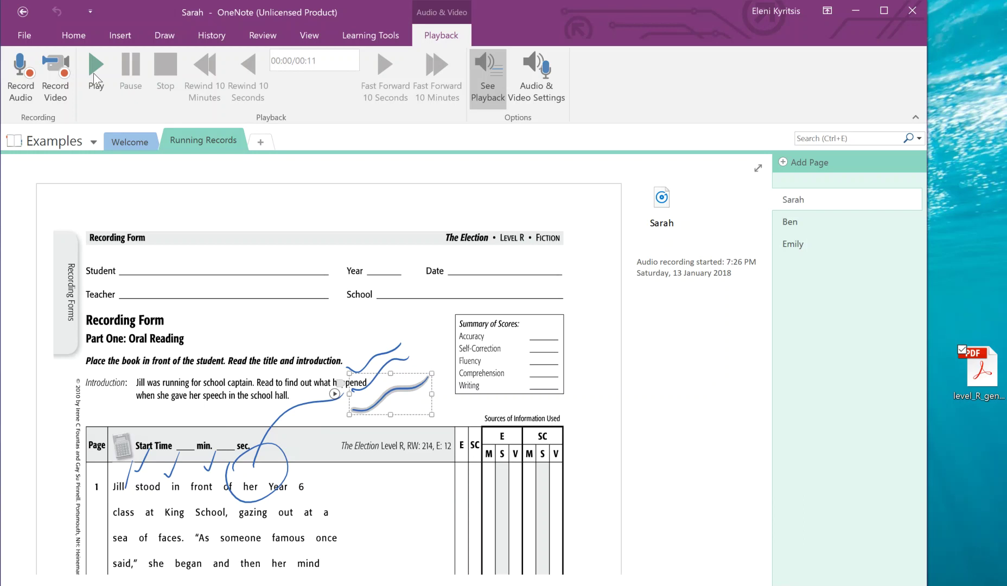
left_click(94, 73)
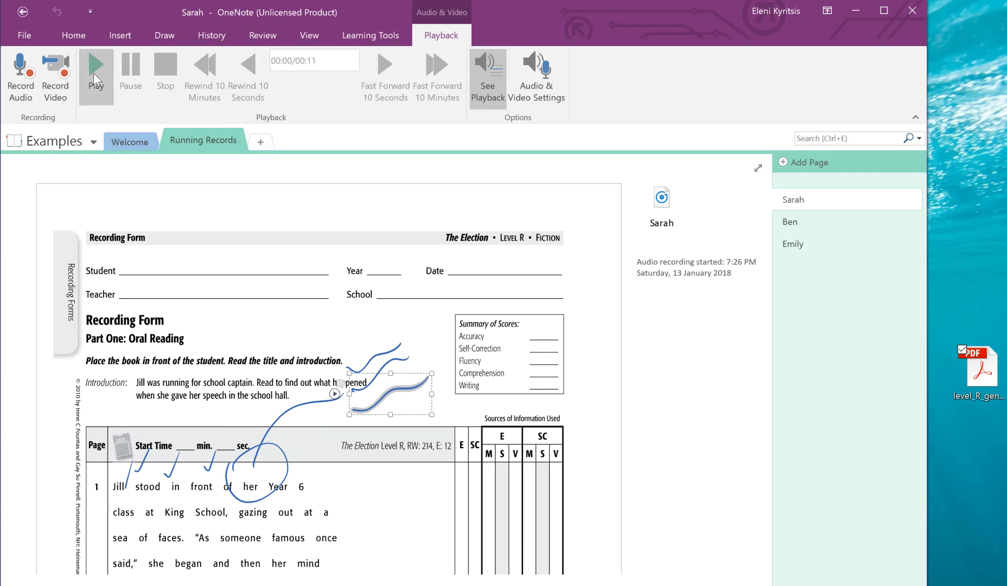